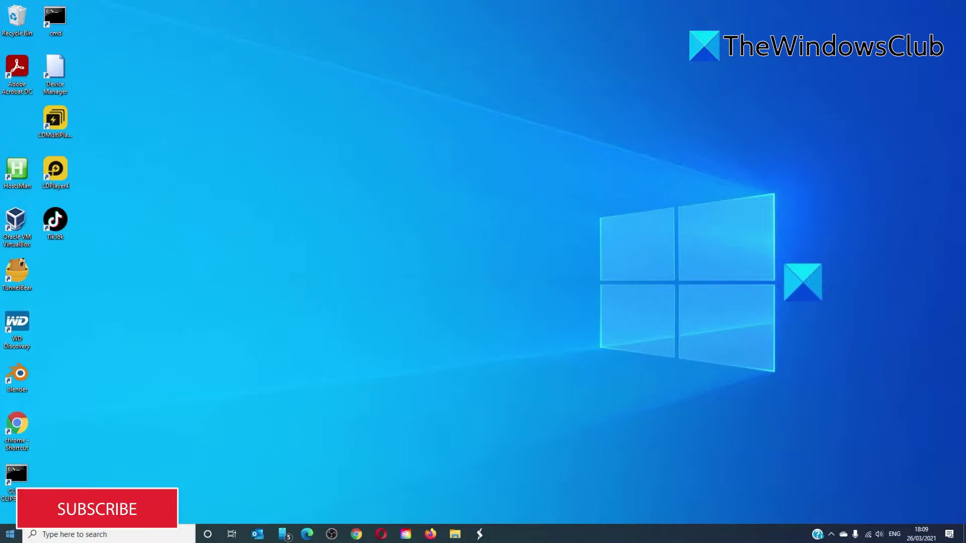
- Open a blank Notepad and copy the Always Available Offline registry code from the Edge article
{"action": "left_click", "coordinate": [113, 538]}
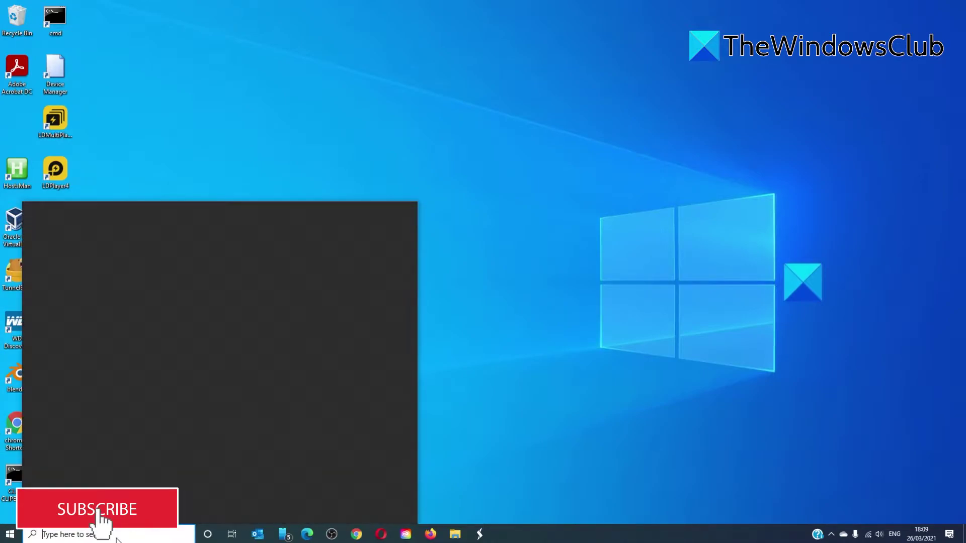
{"action": "type", "text": "no"}
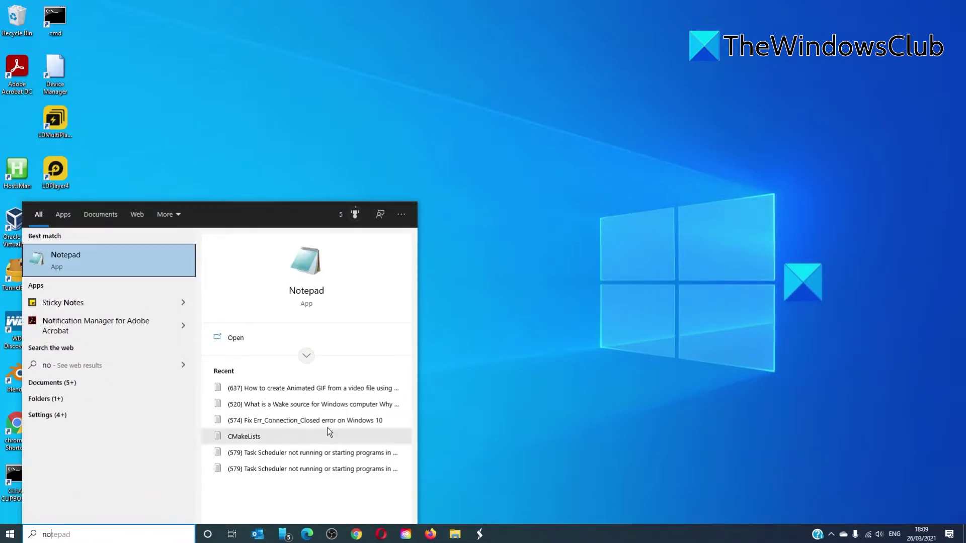
{"action": "left_click", "coordinate": [308, 295]}
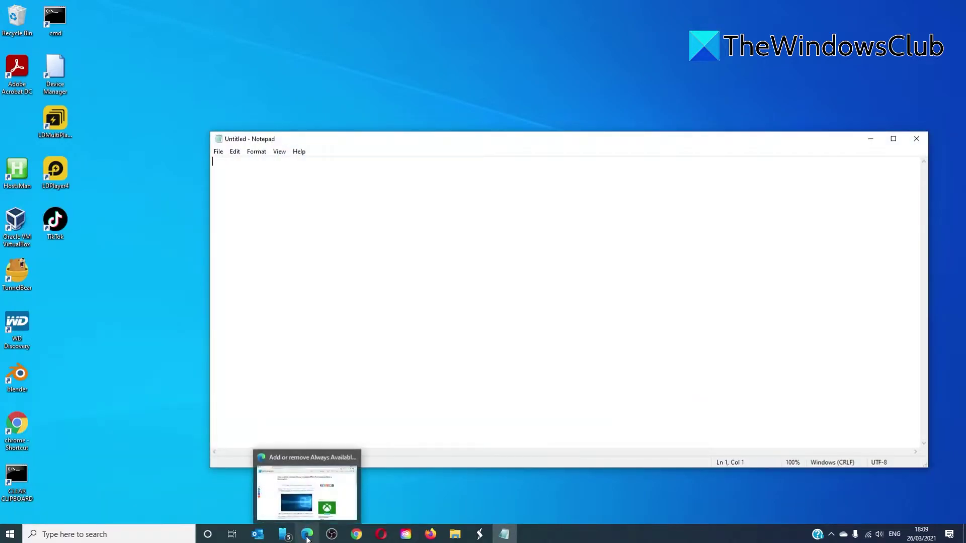
{"action": "left_click", "coordinate": [307, 535]}
{"action": "scroll", "coordinate": [343, 395], "scroll_direction": "down", "scroll_amount": 8}
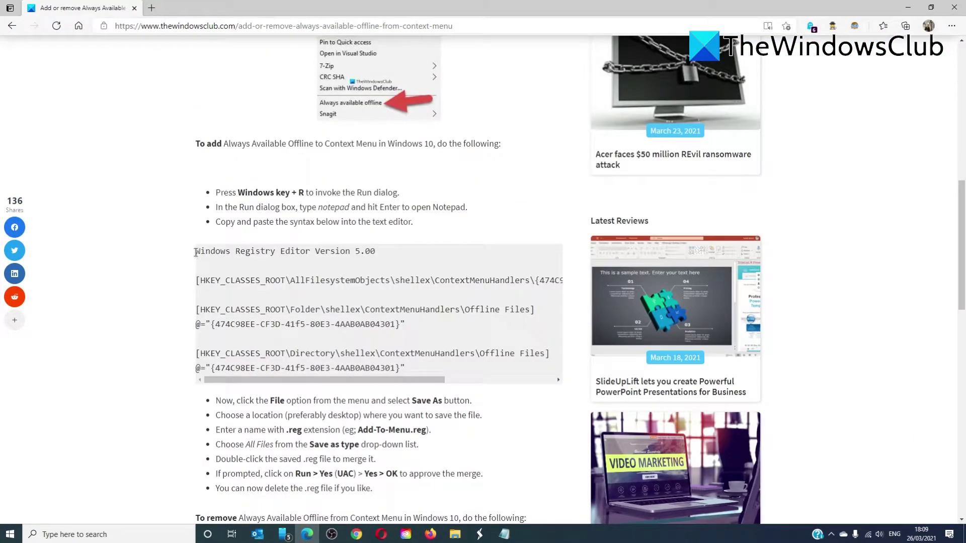
{"action": "mouse_move", "coordinate": [195, 252]}
{"action": "left_mouse_down"}
{"action": "mouse_move", "coordinate": [417, 320]}
{"action": "mouse_move", "coordinate": [436, 370]}
{"action": "left_mouse_up"}
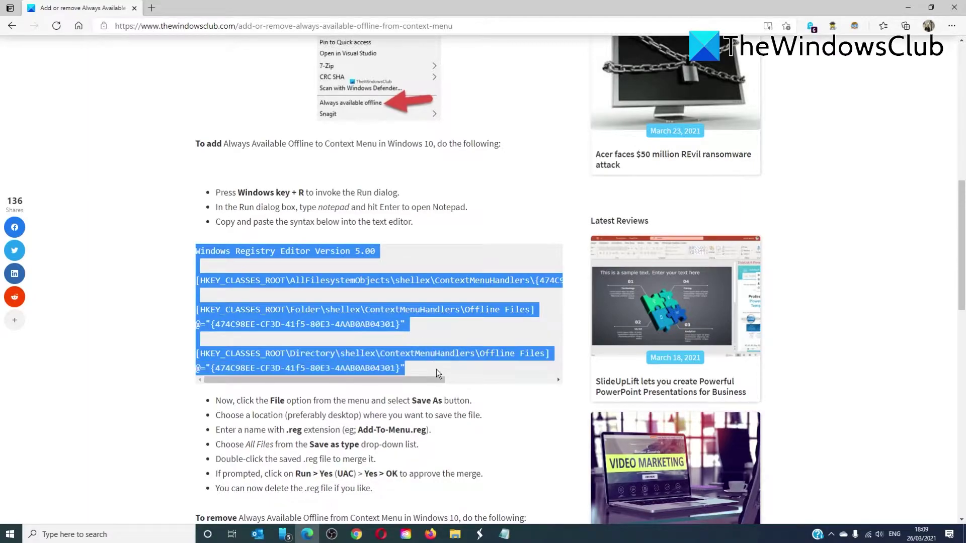
{"action": "right_click", "coordinate": [343, 312]}
{"action": "left_click", "coordinate": [371, 323]}
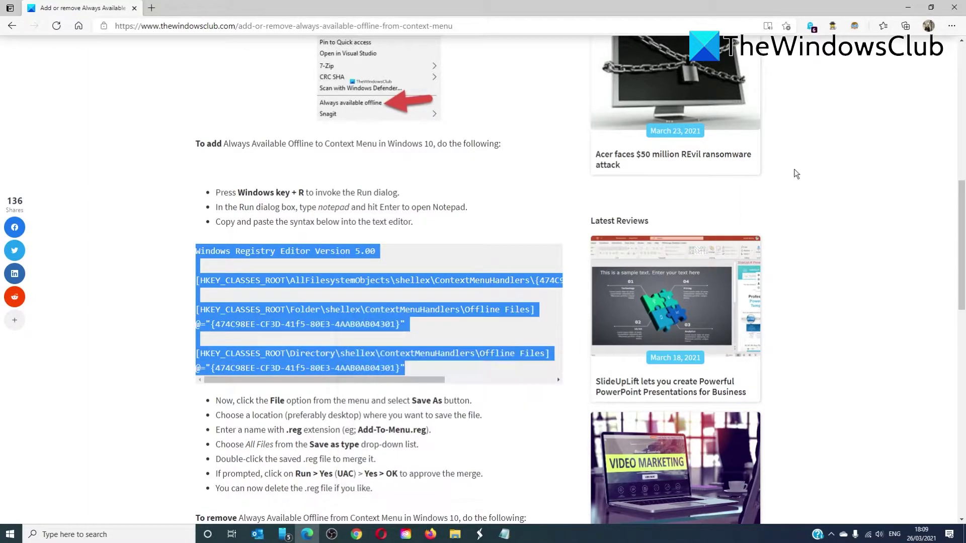
- Paste the registry code into the blank Notepad note and start saving it as add-to-menu.reg
{"action": "left_click", "coordinate": [907, 9]}
{"action": "right_click", "coordinate": [231, 177]}
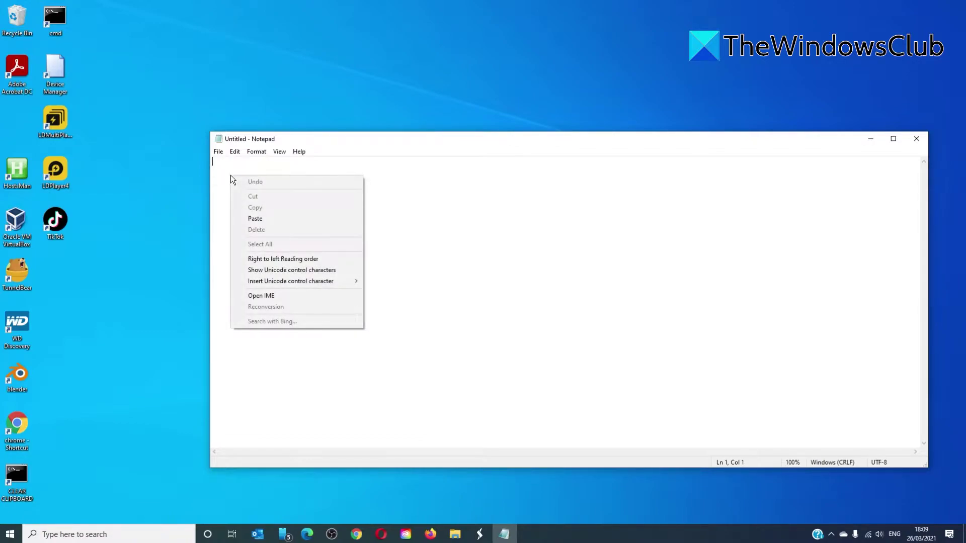
{"action": "left_click", "coordinate": [253, 220]}
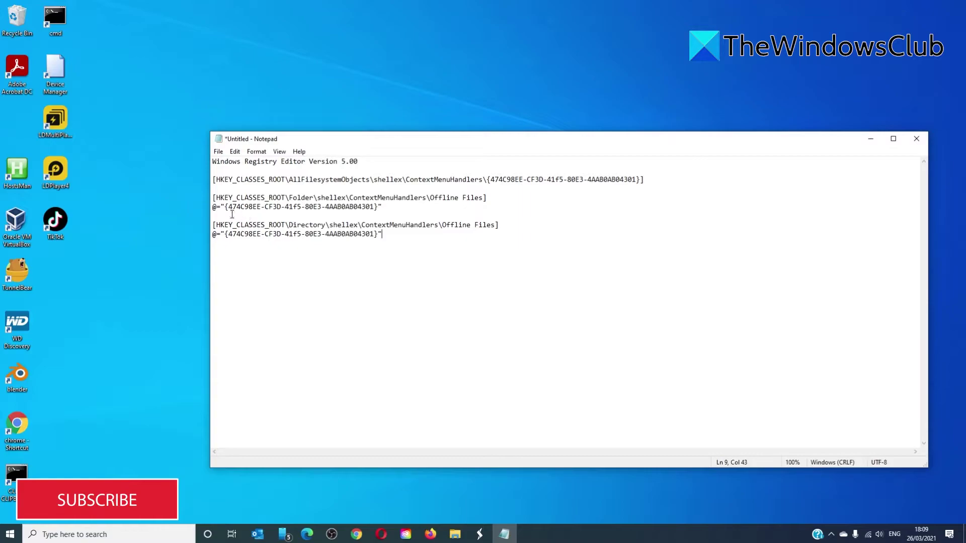
{"action": "left_click", "coordinate": [219, 151]}
{"action": "left_click", "coordinate": [230, 207]}
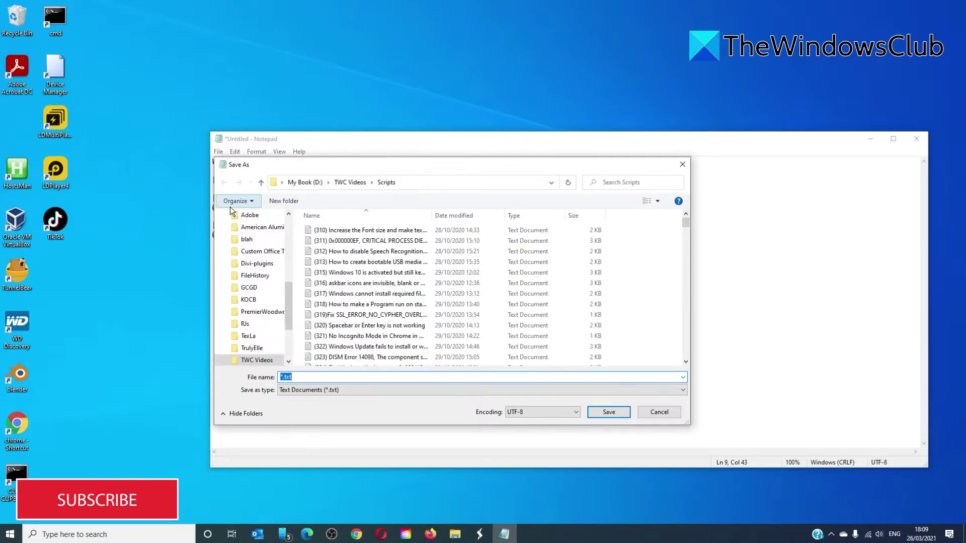
{"action": "type", "text": "add"}
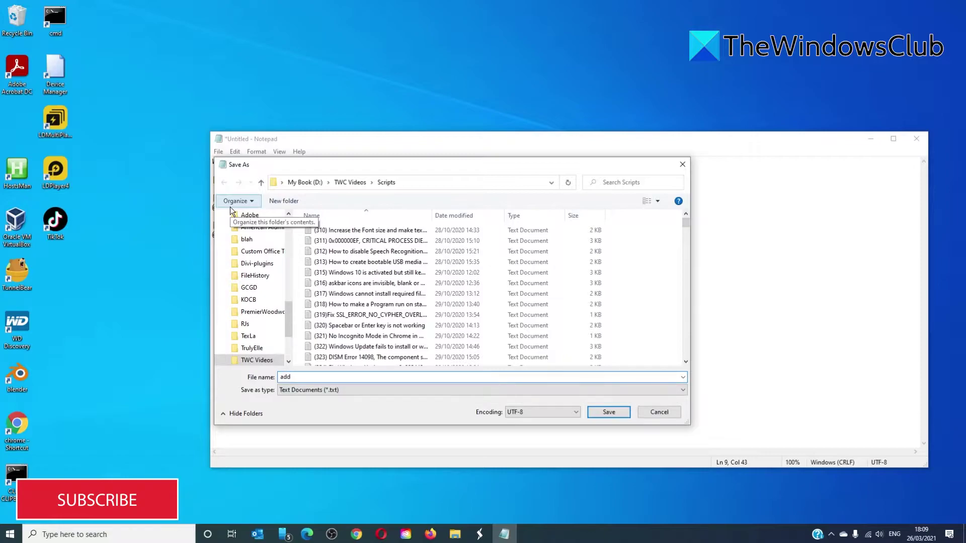
{"action": "type", "text": "-to-m"}
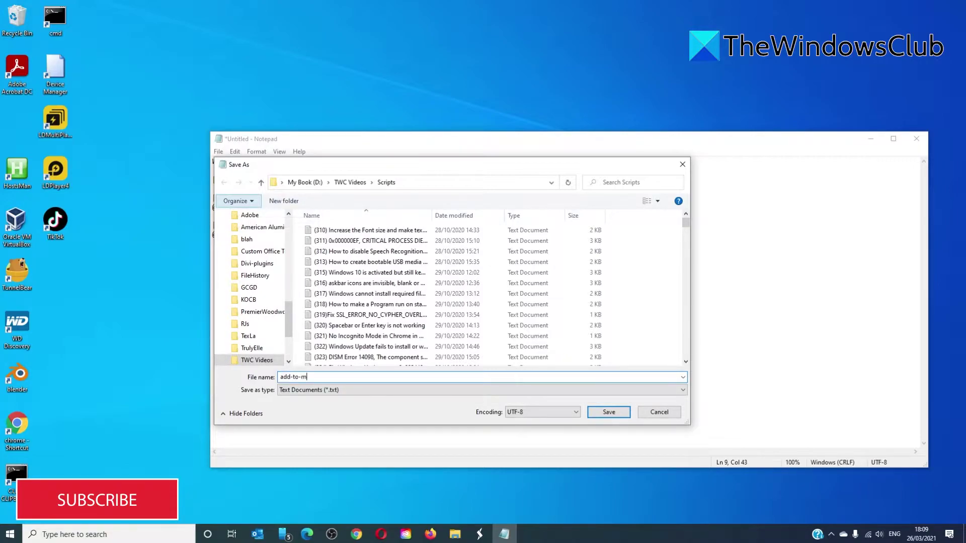
{"action": "type", "text": "enu"}
{"action": "type", "text": ".re"}
{"action": "type", "text": "g"}
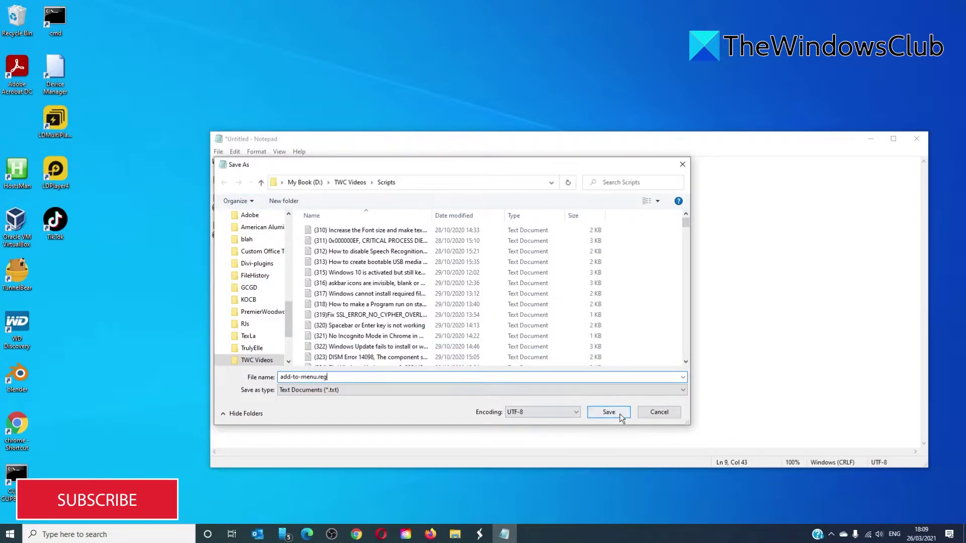
- Save add-to-menu.reg and open the Scripts folder in File Explorer
{"action": "left_click", "coordinate": [608, 412]}
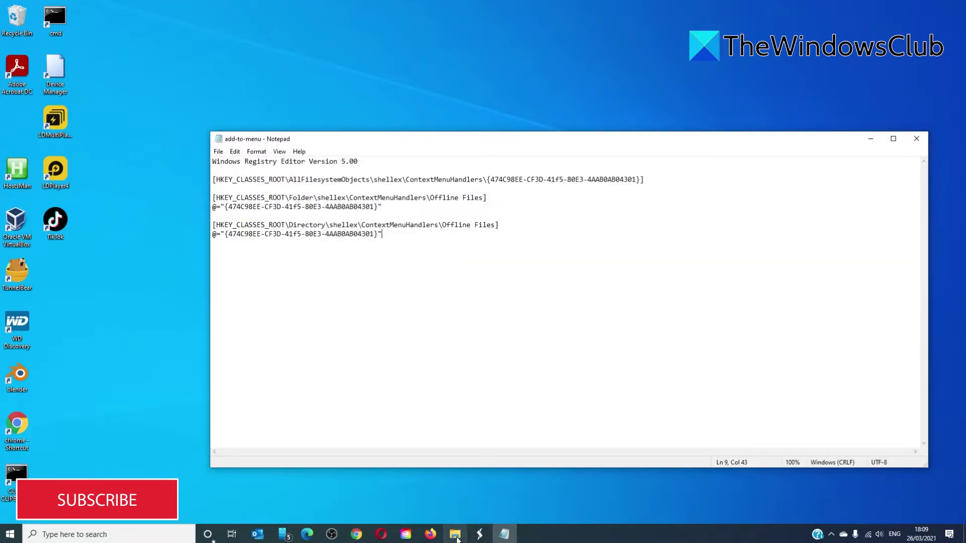
{"action": "left_click", "coordinate": [455, 535]}
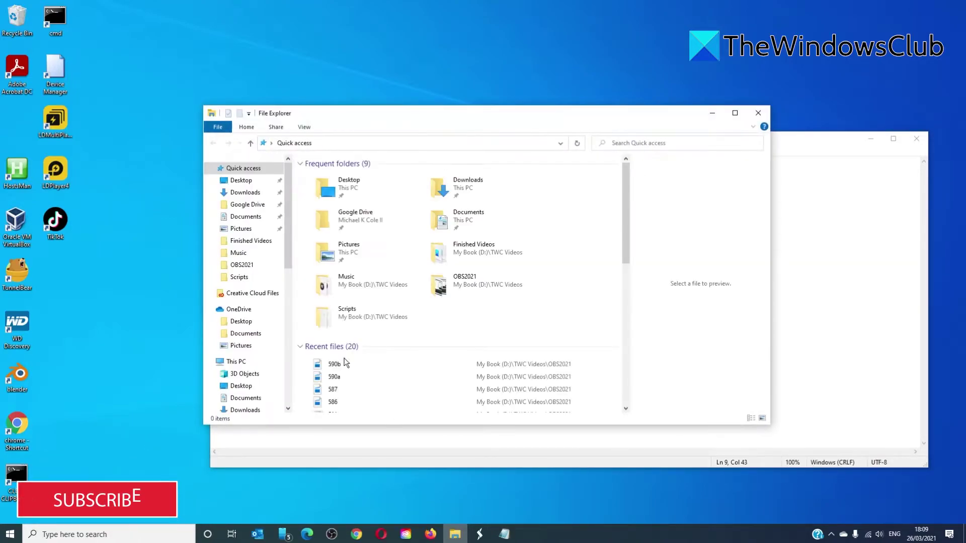
{"action": "double_click", "coordinate": [336, 311]}
{"action": "scroll", "coordinate": [351, 298], "scroll_direction": "down", "scroll_amount": 5}
{"action": "scroll", "coordinate": [352, 299], "scroll_direction": "down", "scroll_amount": 5}
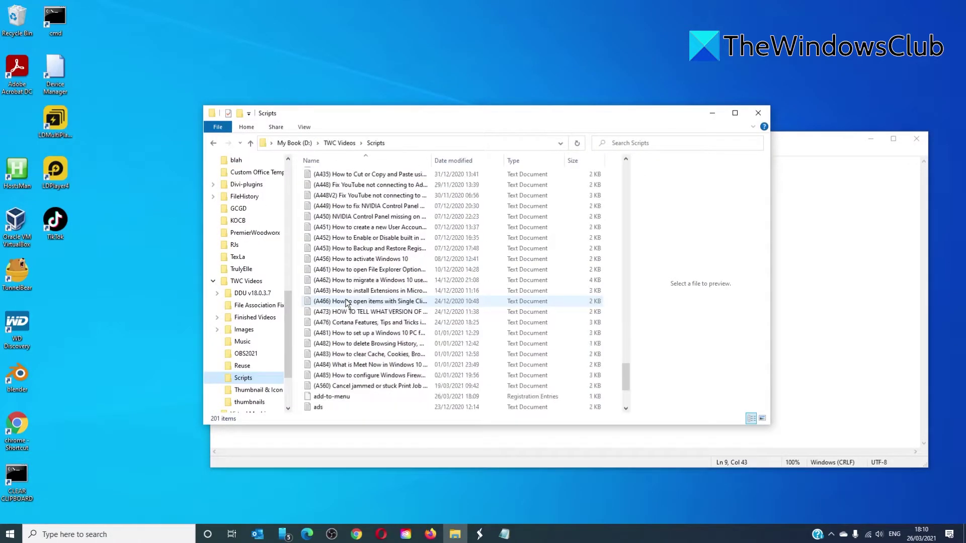
{"action": "scroll", "coordinate": [346, 303], "scroll_direction": "down", "scroll_amount": 5}
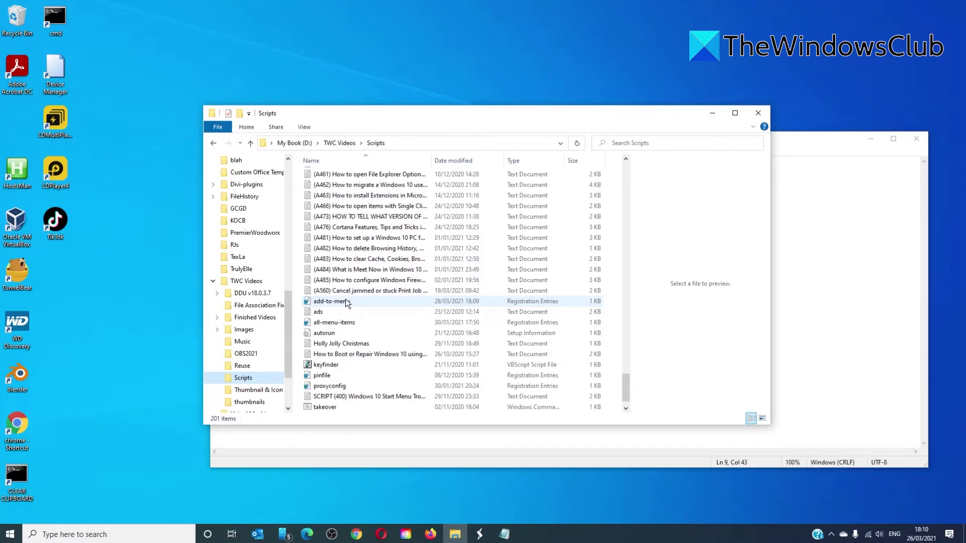
- Merge add-to-menu.reg into the registry and check a folder's menu for Make Available Offline
{"action": "right_click", "coordinate": [347, 303]}
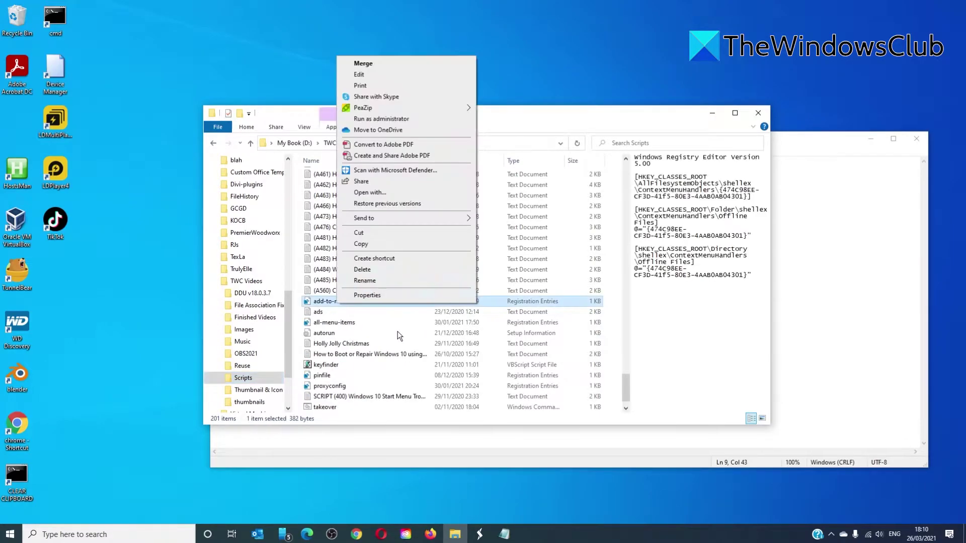
{"action": "left_click", "coordinate": [397, 332]}
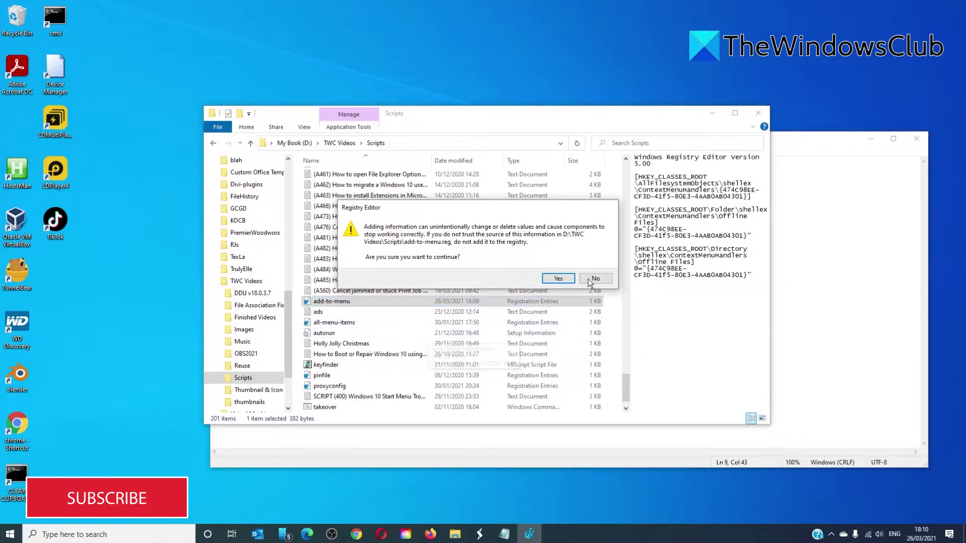
{"action": "left_click", "coordinate": [557, 280]}
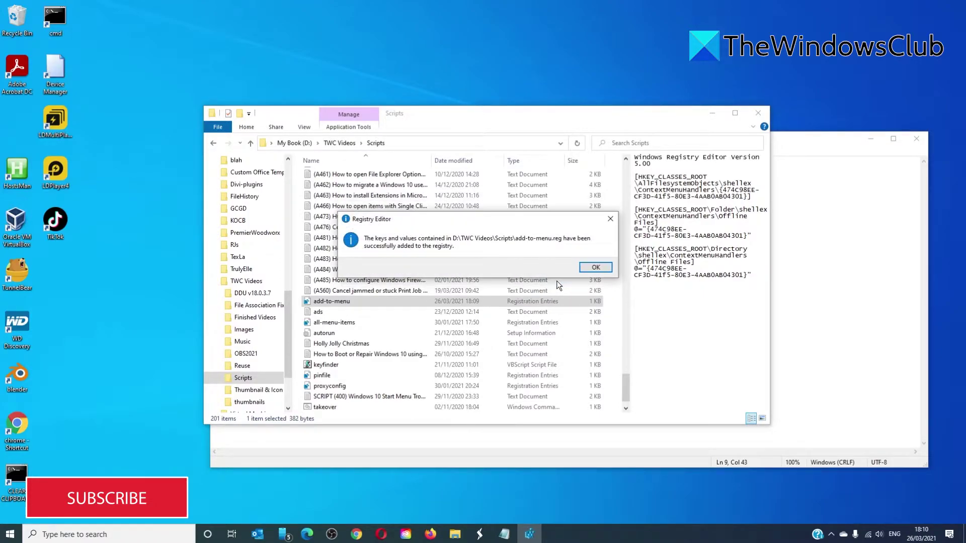
{"action": "left_click", "coordinate": [590, 269]}
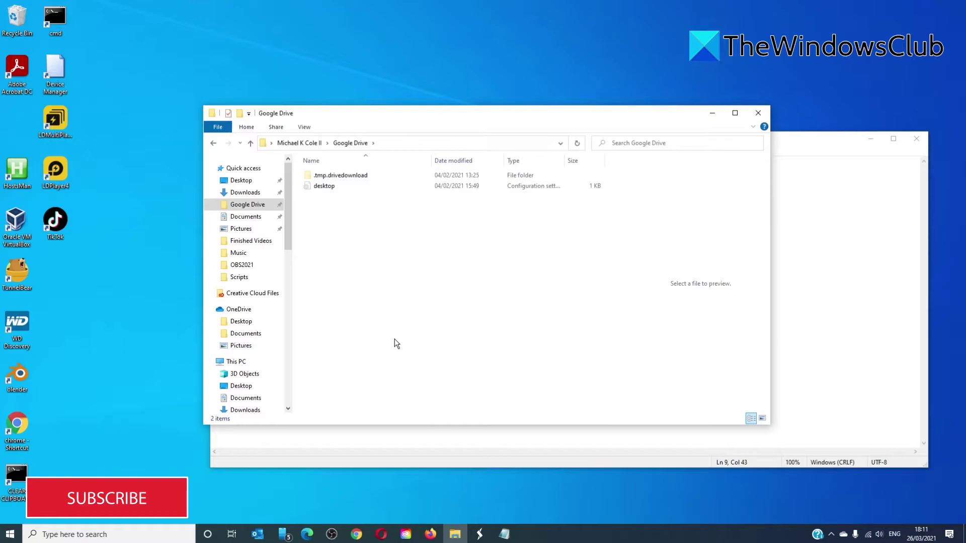
{"action": "right_click", "coordinate": [333, 188]}
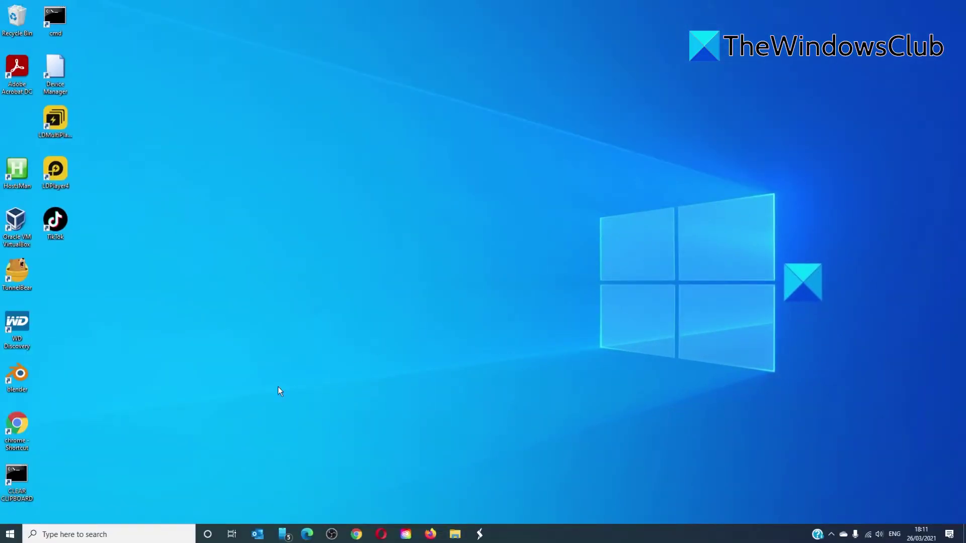
- Select and copy the article's registry code that removes Always Available Offline
{"action": "left_click", "coordinate": [98, 534]}
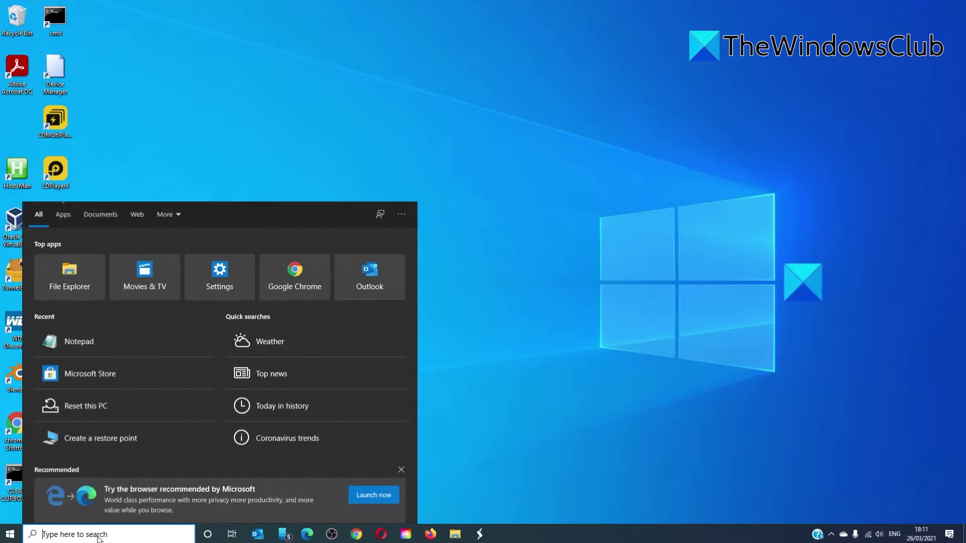
{"action": "type", "text": "notepad"}
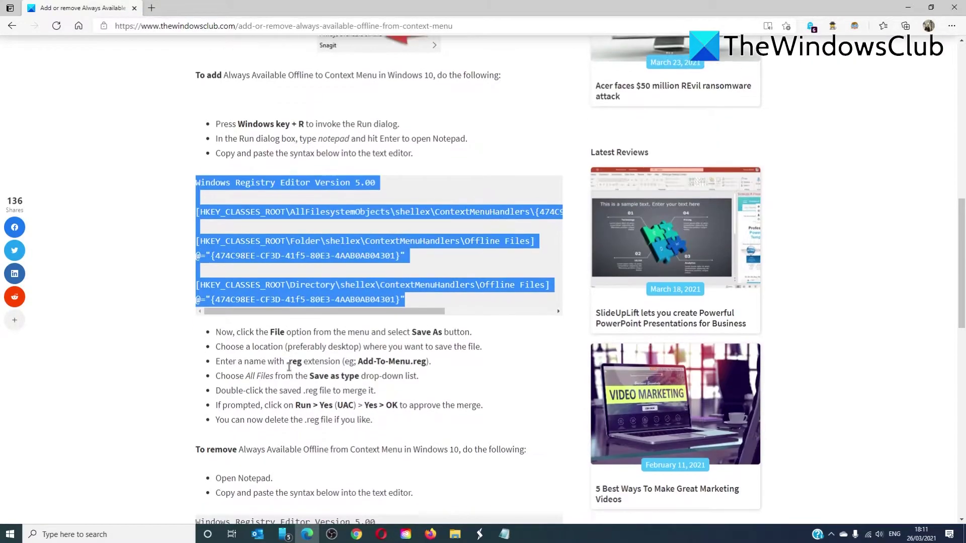
{"action": "scroll", "coordinate": [289, 366], "scroll_direction": "down", "scroll_amount": 3}
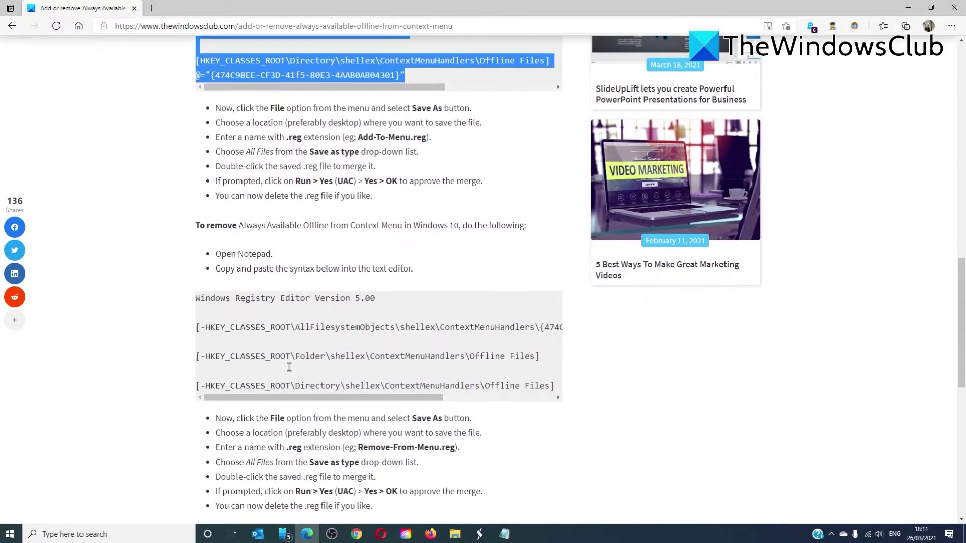
{"action": "scroll", "coordinate": [289, 367], "scroll_direction": "down", "scroll_amount": 1}
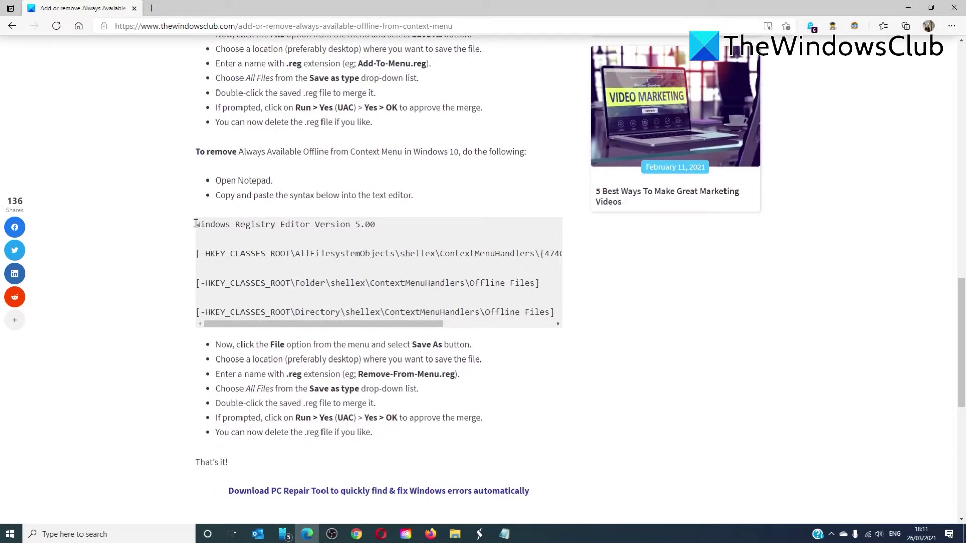
{"action": "mouse_move", "coordinate": [195, 225]}
{"action": "left_mouse_down"}
{"action": "mouse_move", "coordinate": [556, 318]}
{"action": "mouse_move", "coordinate": [447, 282]}
{"action": "left_mouse_up"}
{"action": "right_click", "coordinate": [374, 260]}
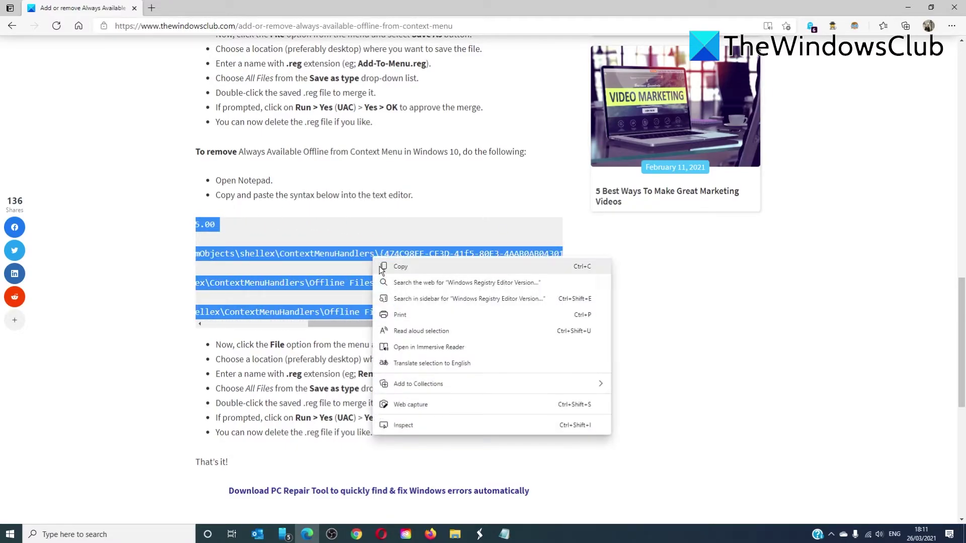
{"action": "left_click", "coordinate": [382, 270]}
- Paste the removal code into Notepad and save it as remove-from-menu.reg, fixing the extension typo
{"action": "left_click", "coordinate": [505, 535]}
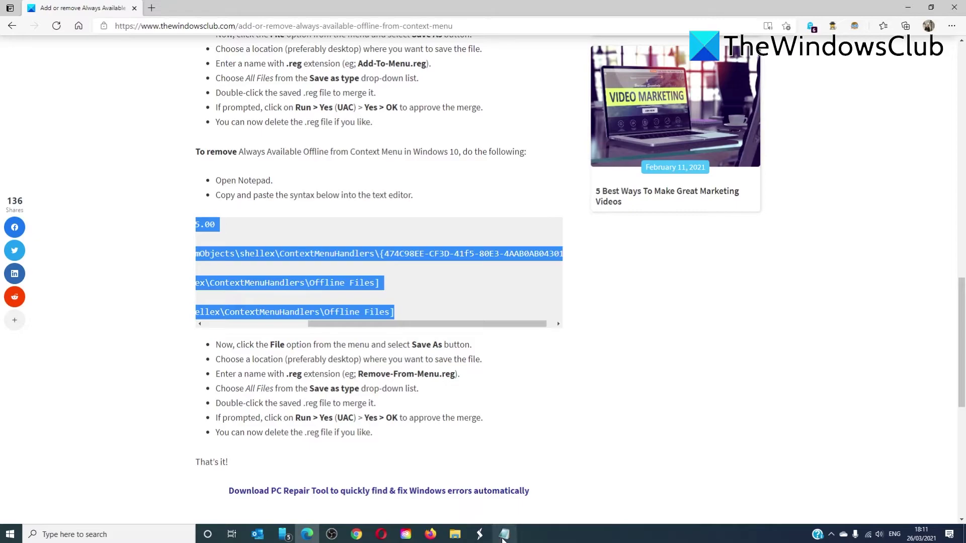
{"action": "right_click", "coordinate": [243, 170]}
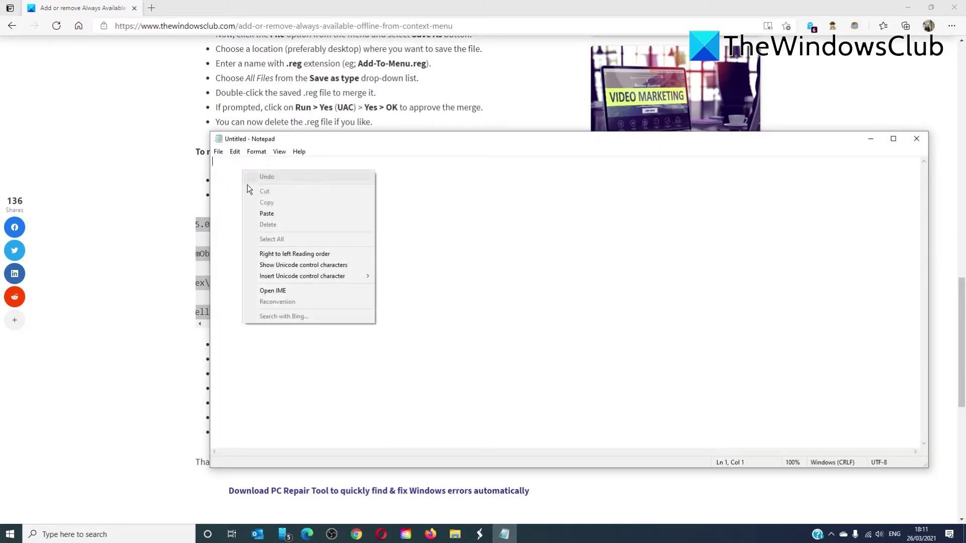
{"action": "left_click", "coordinate": [258, 213]}
{"action": "left_click", "coordinate": [217, 151]}
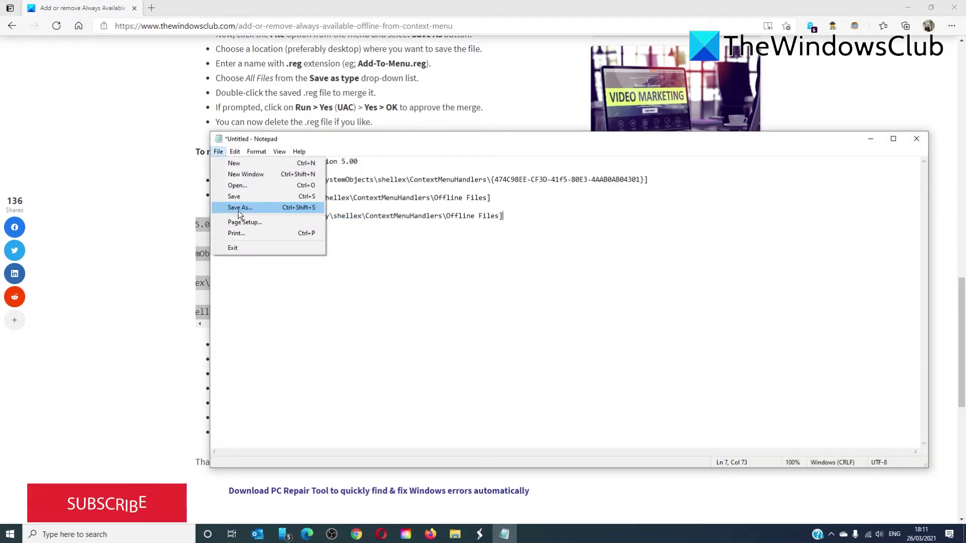
{"action": "left_click", "coordinate": [237, 211]}
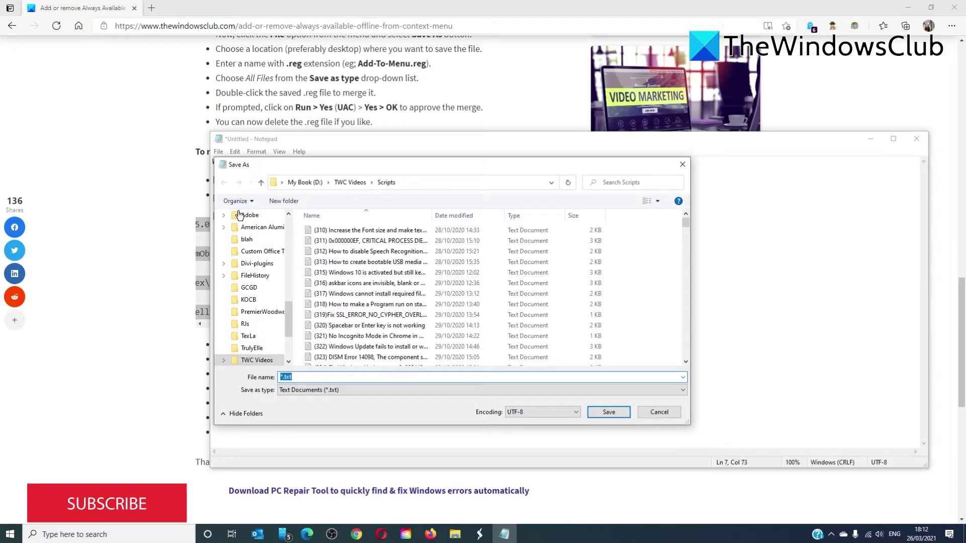
{"action": "type", "text": "remo"}
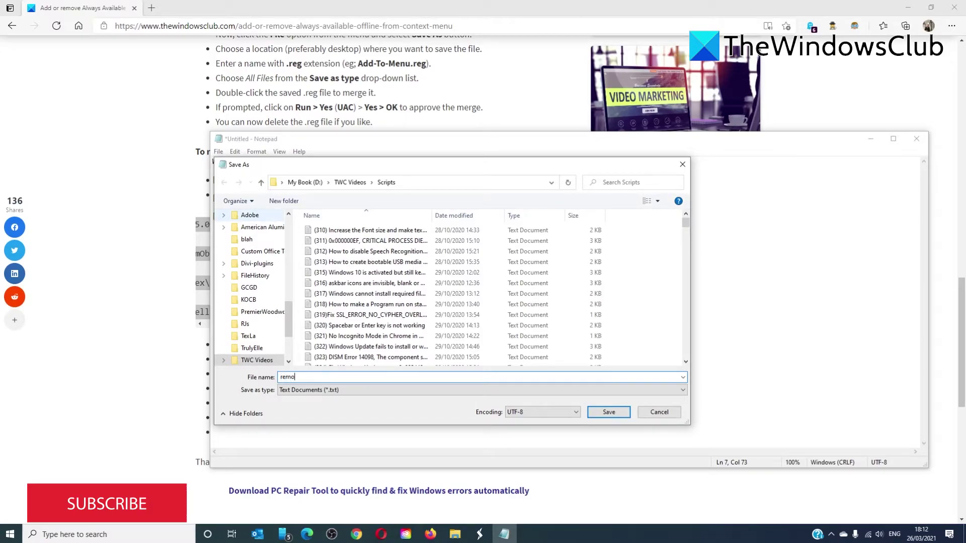
{"action": "type", "text": "ve"}
{"action": "type", "text": "-from-"}
{"action": "type", "text": "me"}
{"action": "type", "text": "nu."}
{"action": "type", "text": "rg"}
{"action": "key", "text": "BackSpace"}
{"action": "type", "text": "eg"}
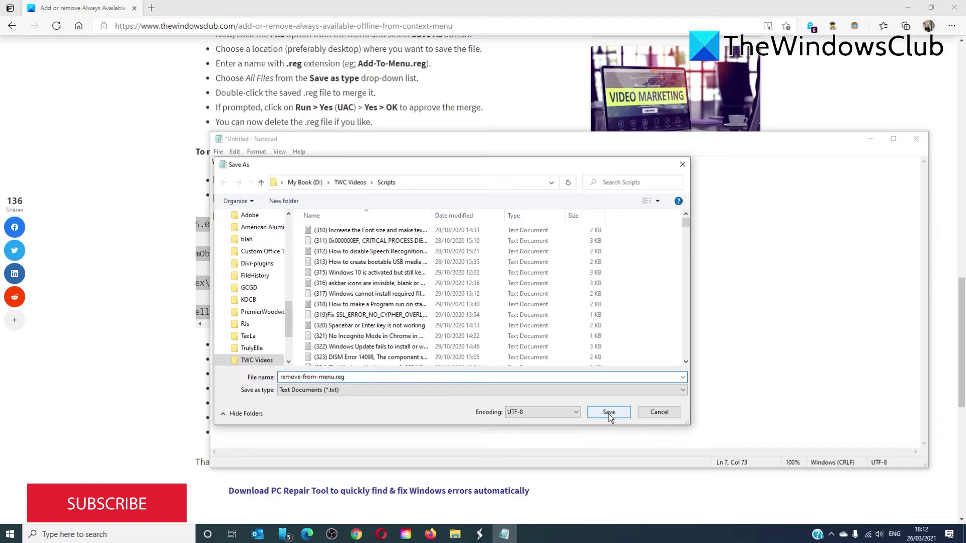
{"action": "left_click", "coordinate": [610, 415]}
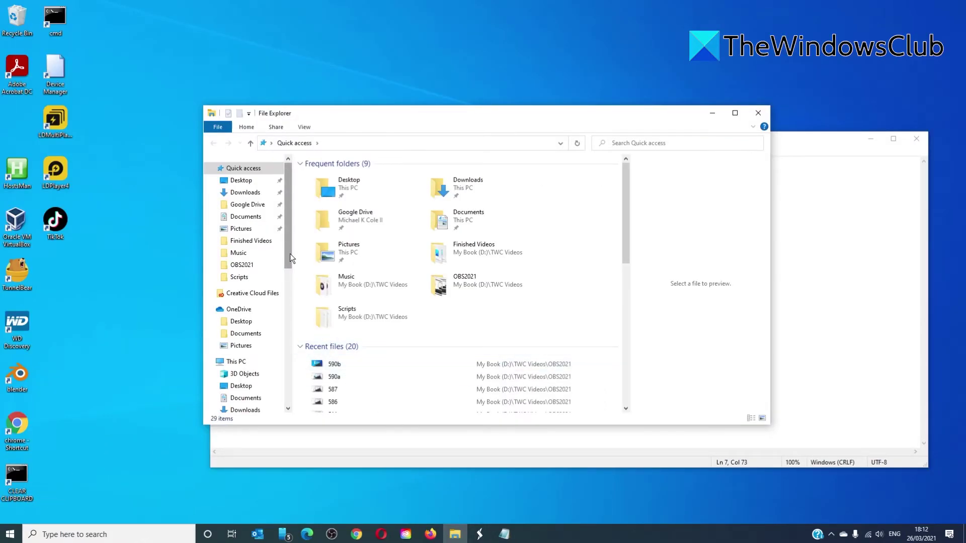
- Merge remove-from-menu.reg from the Scripts folder, accepting the Registry Editor warning
{"action": "double_click", "coordinate": [324, 317]}
{"action": "scroll", "coordinate": [624, 203], "scroll_direction": "down", "scroll_amount": 3}
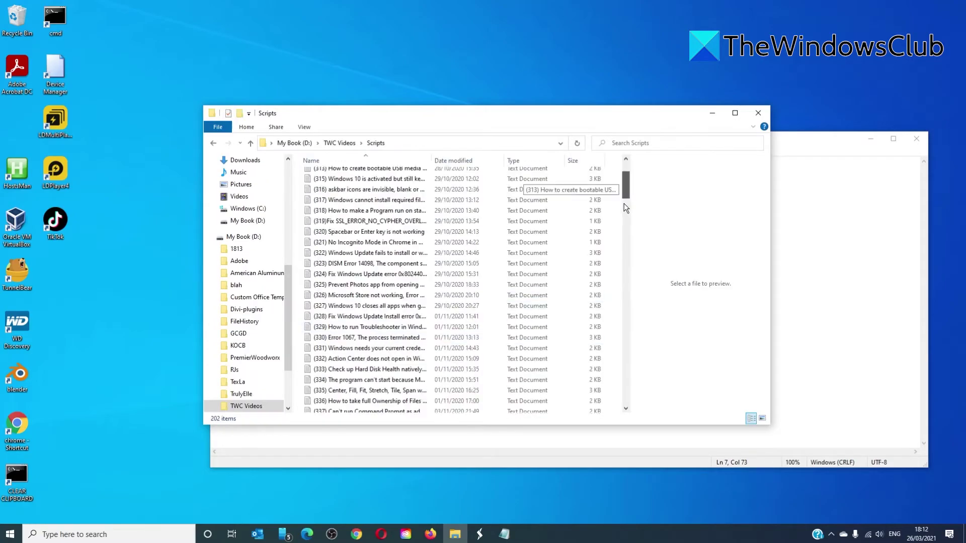
{"action": "left_click_drag", "start_coordinate": [625, 202], "coordinate": [613, 416]}
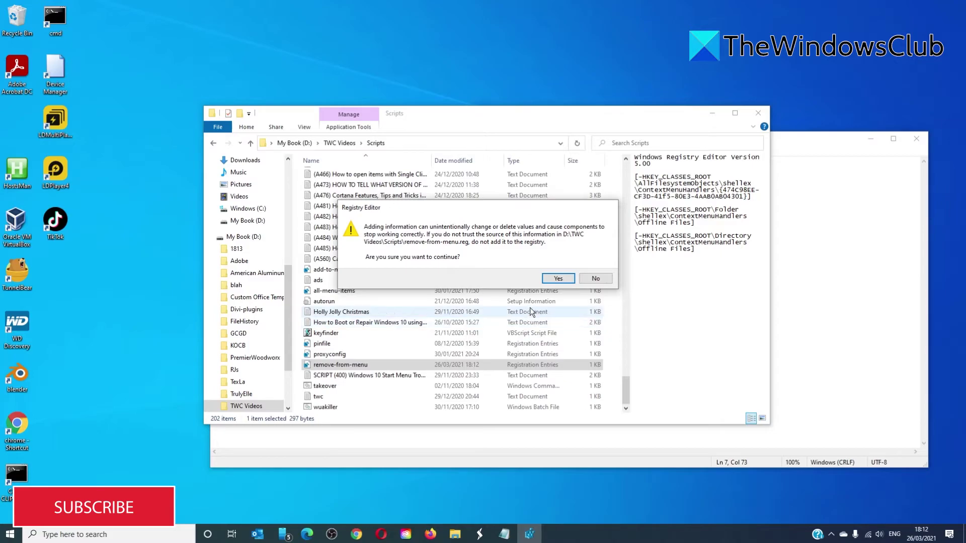
{"action": "left_click", "coordinate": [559, 279]}
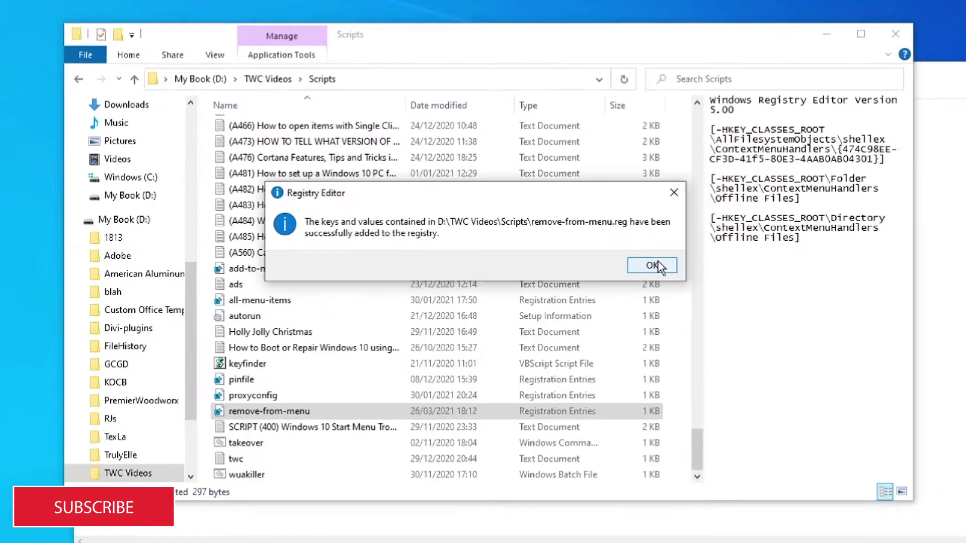